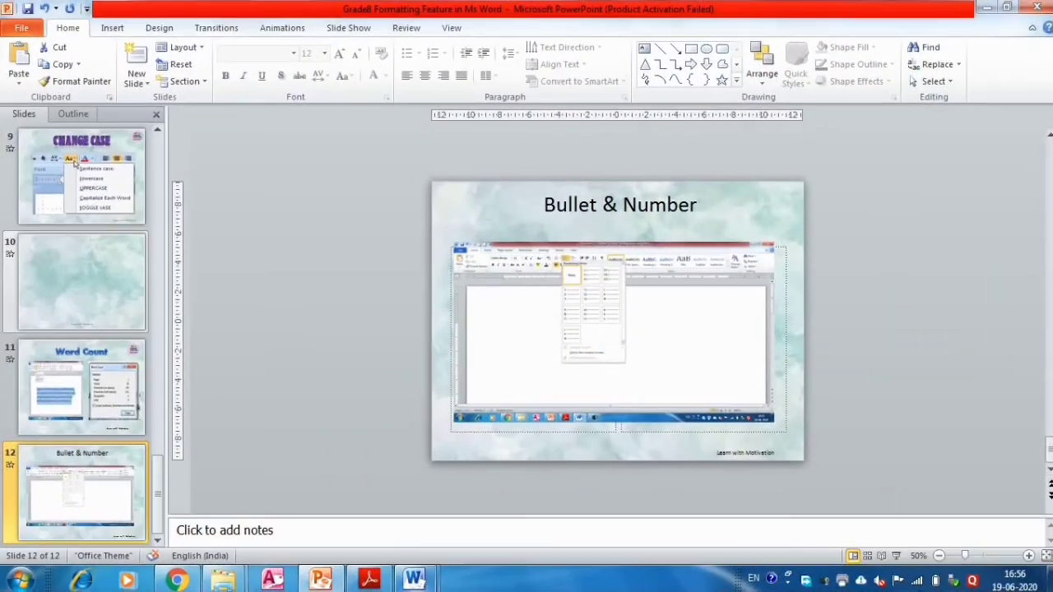
Switch to the blank Word document, start defining a new bullet and view the symbols available as bullet characters
mouse_move(414, 580)
left_click(465, 515)
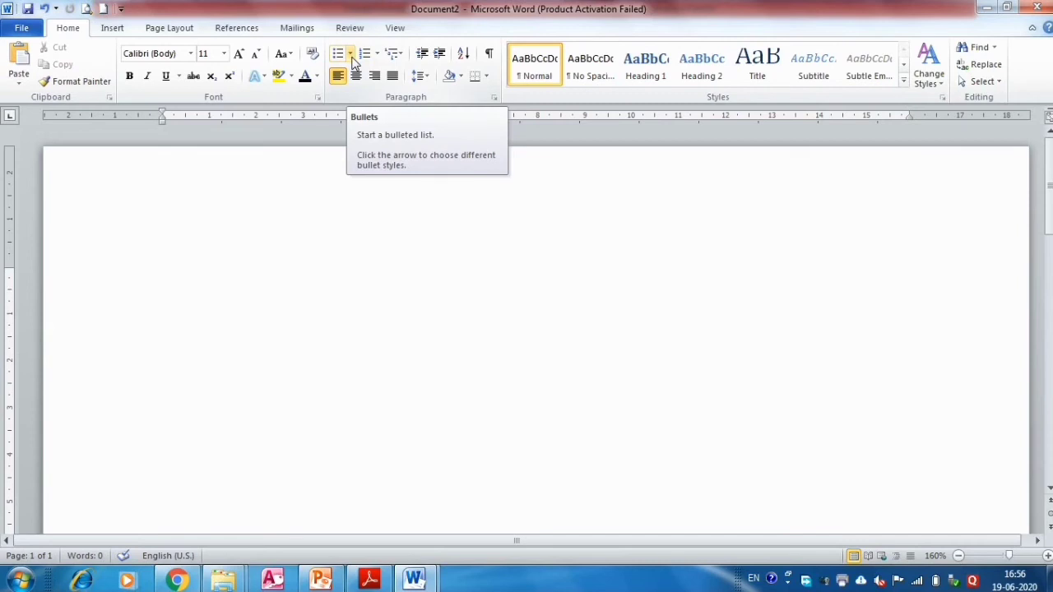
left_click(350, 57)
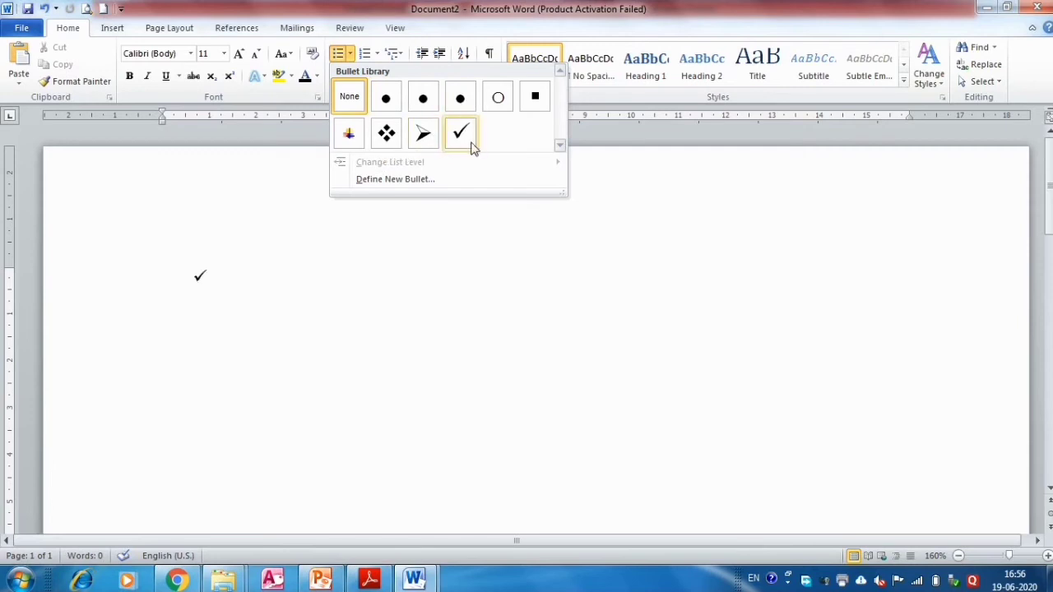
left_click(415, 181)
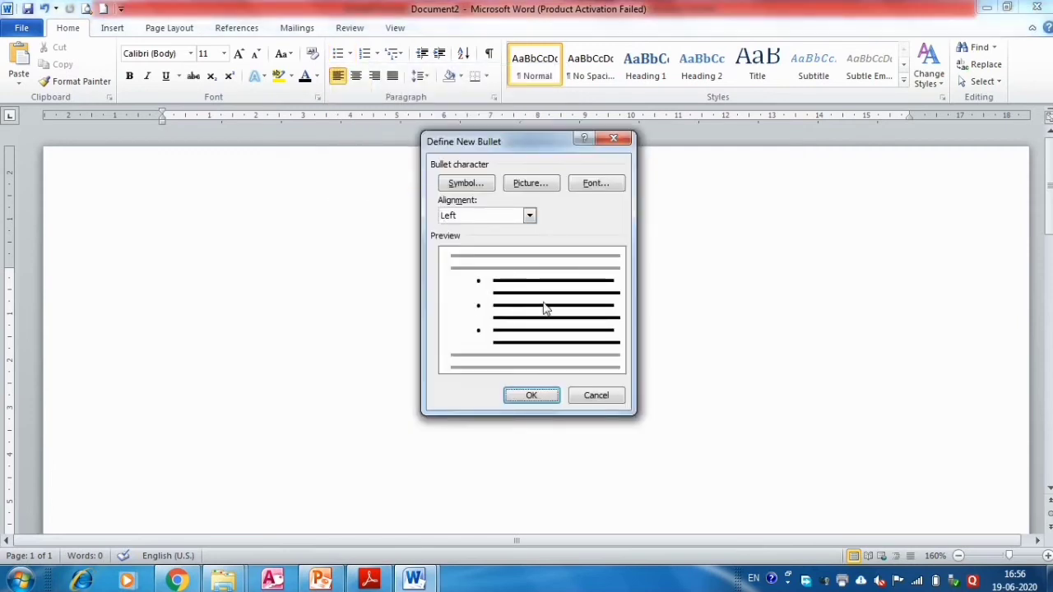
left_click(481, 185)
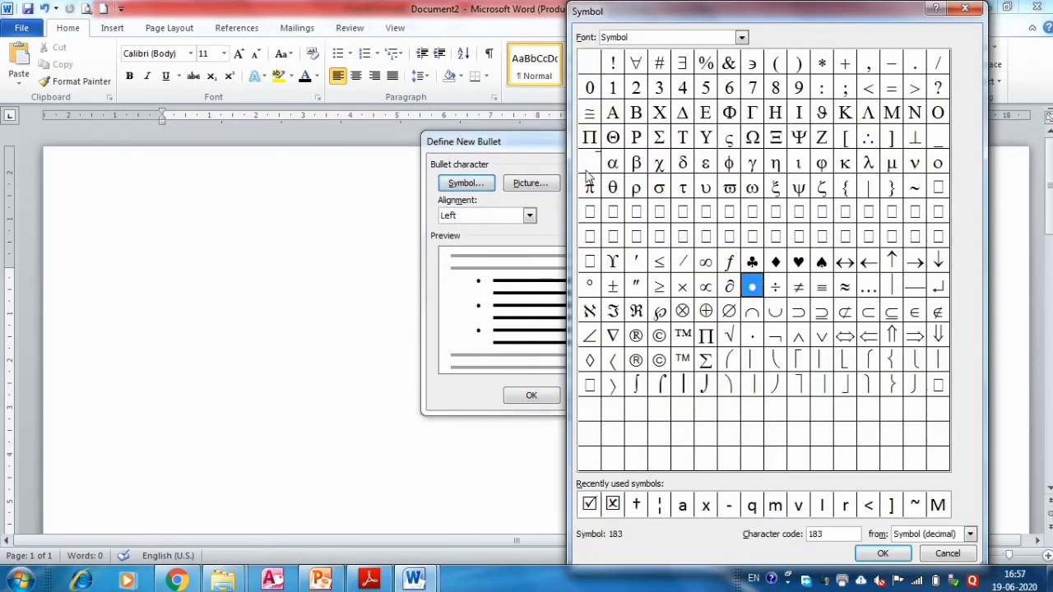
left_click(964, 10)
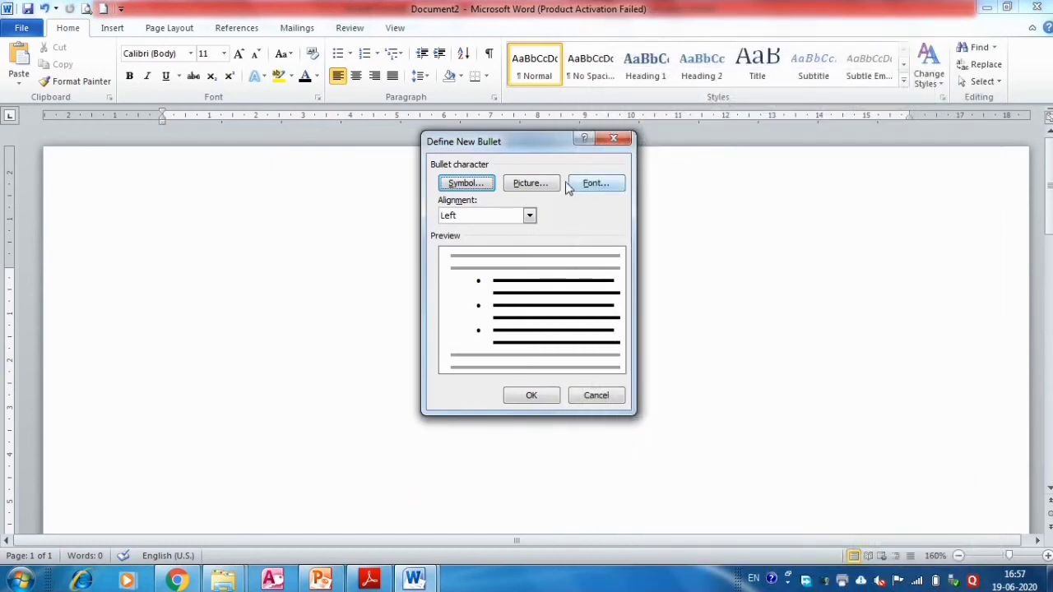
Define a picture bullet with the teal sphere image from the clip collection and apply it to the empty first line
left_click(543, 187)
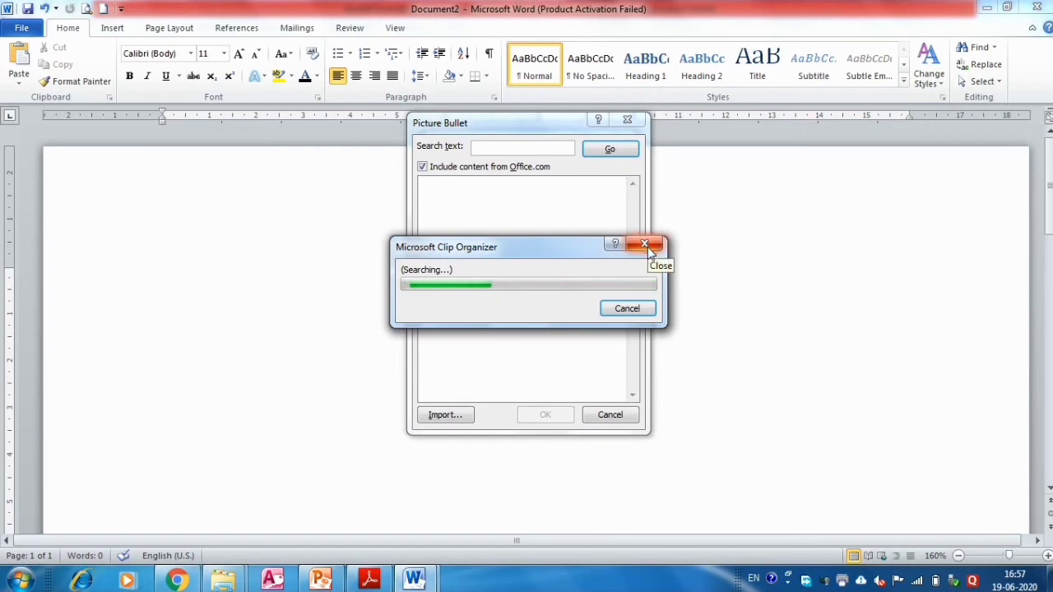
left_click(628, 309)
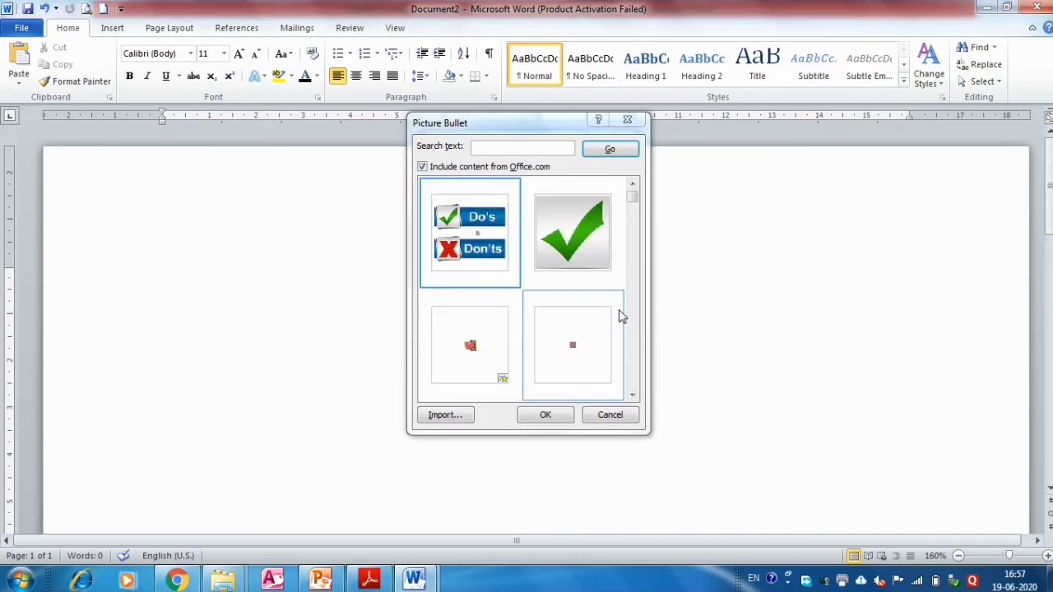
left_click(632, 397)
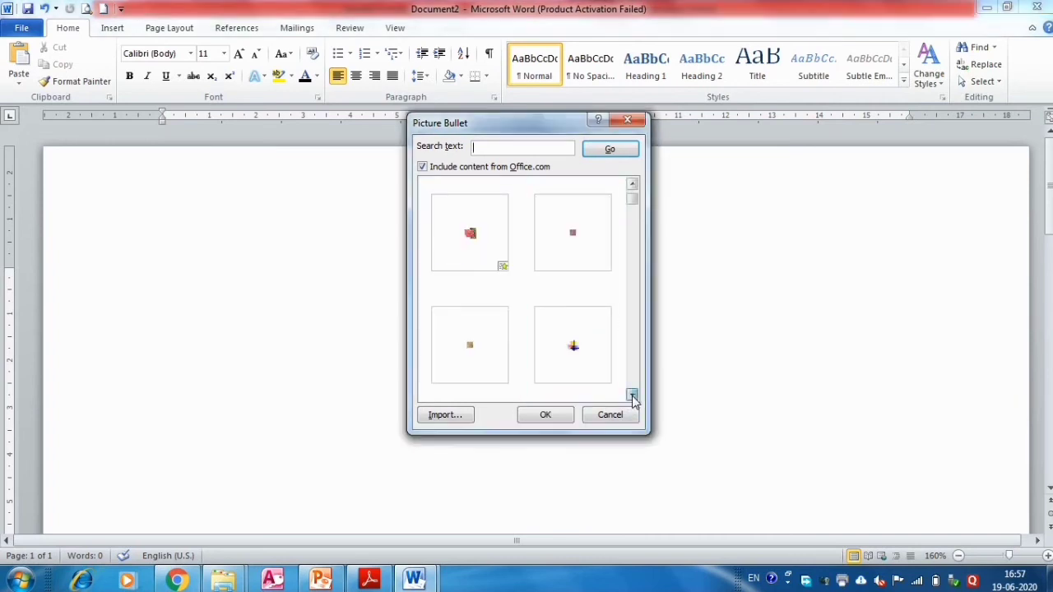
left_click(632, 396)
left_click(633, 397)
left_click(633, 397)
left_click(633, 396)
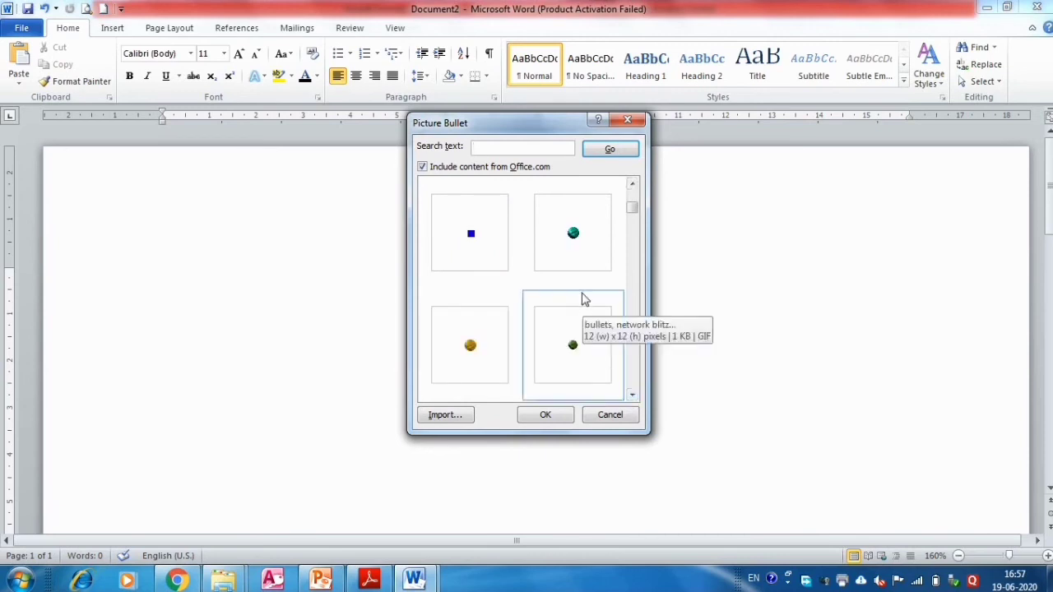
left_click(572, 232)
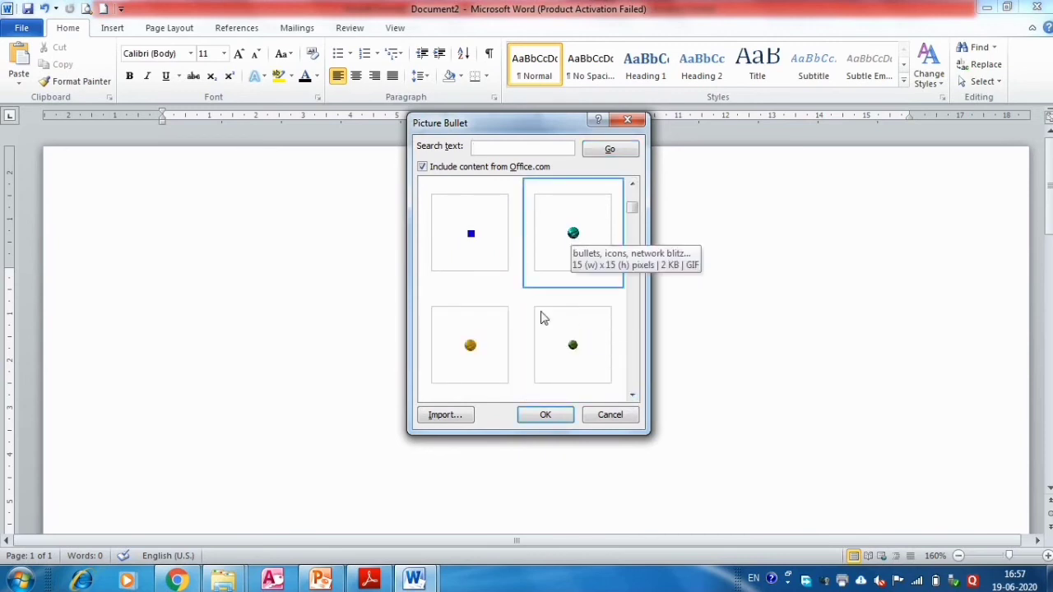
left_click(544, 416)
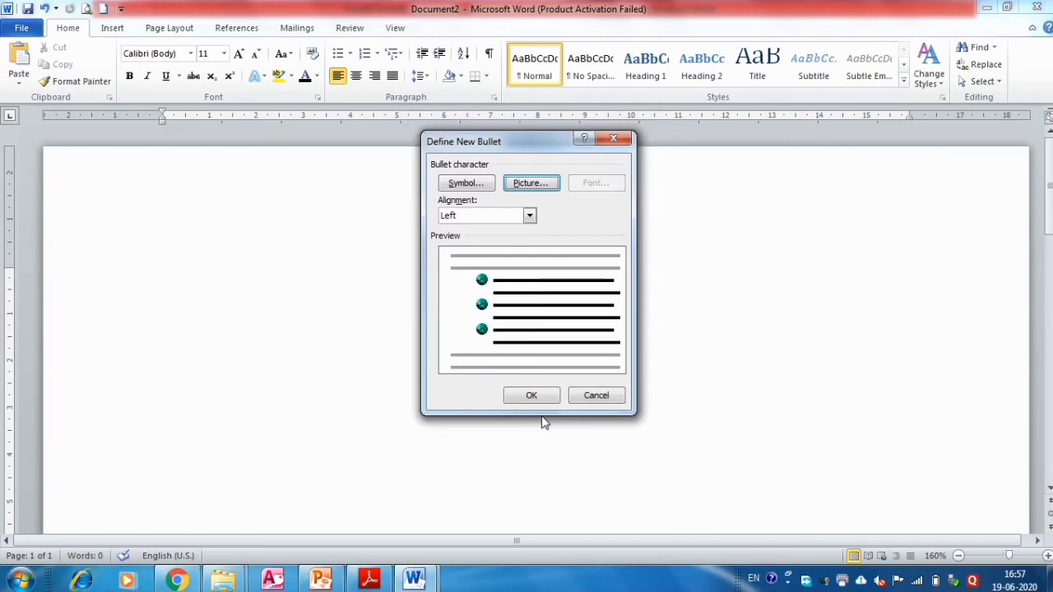
left_click(532, 396)
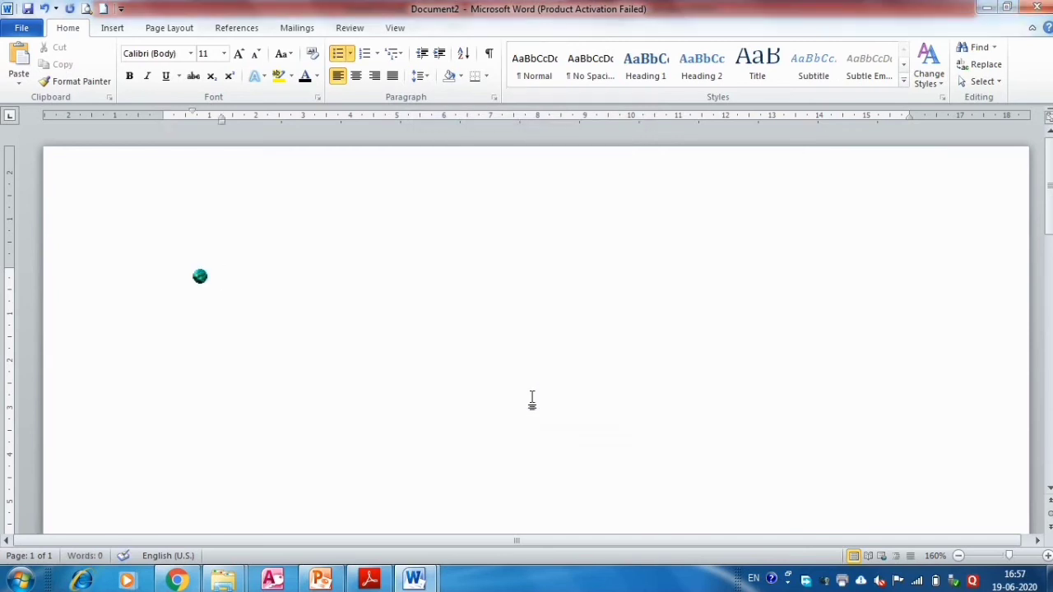
Enter the bulleted items Delhi, Bombay and Gujrat, and end the bulleted list after the last one
type("Delhi")
key("Return")
type("Bombay")
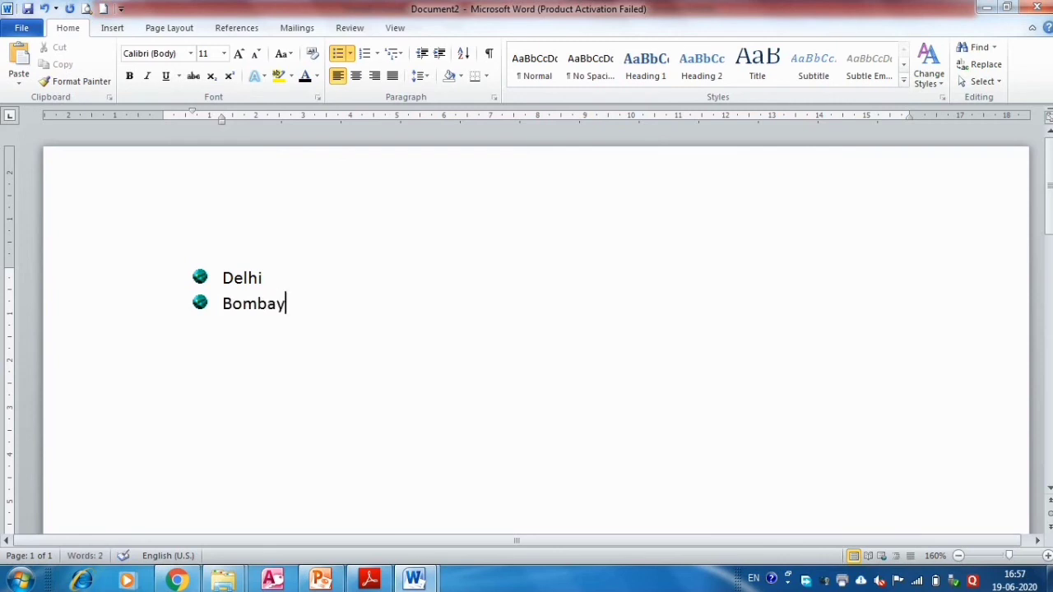
key("Return")
type("Gujr")
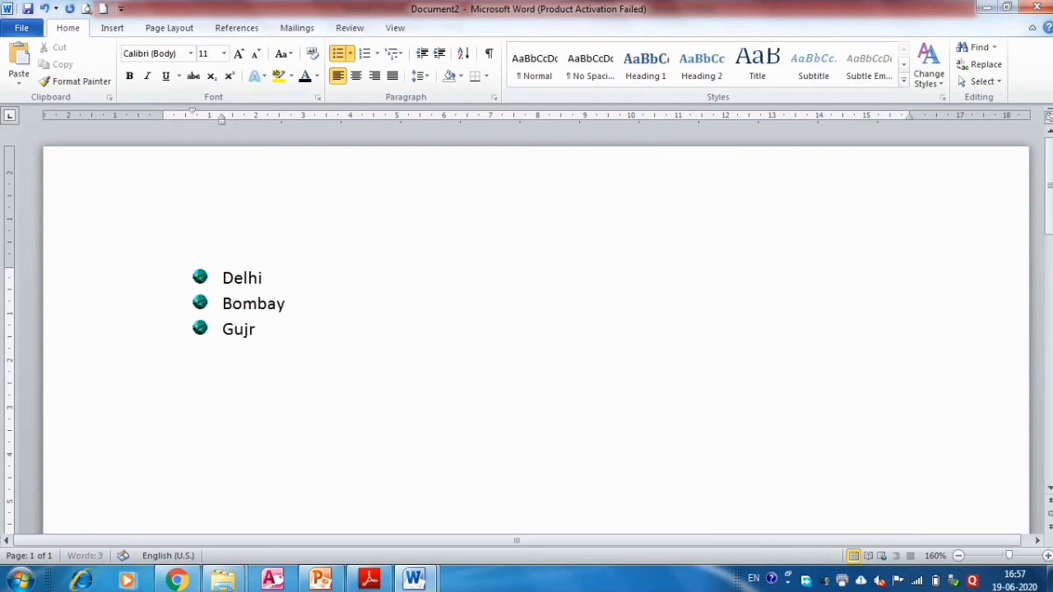
type("at")
key("Return")
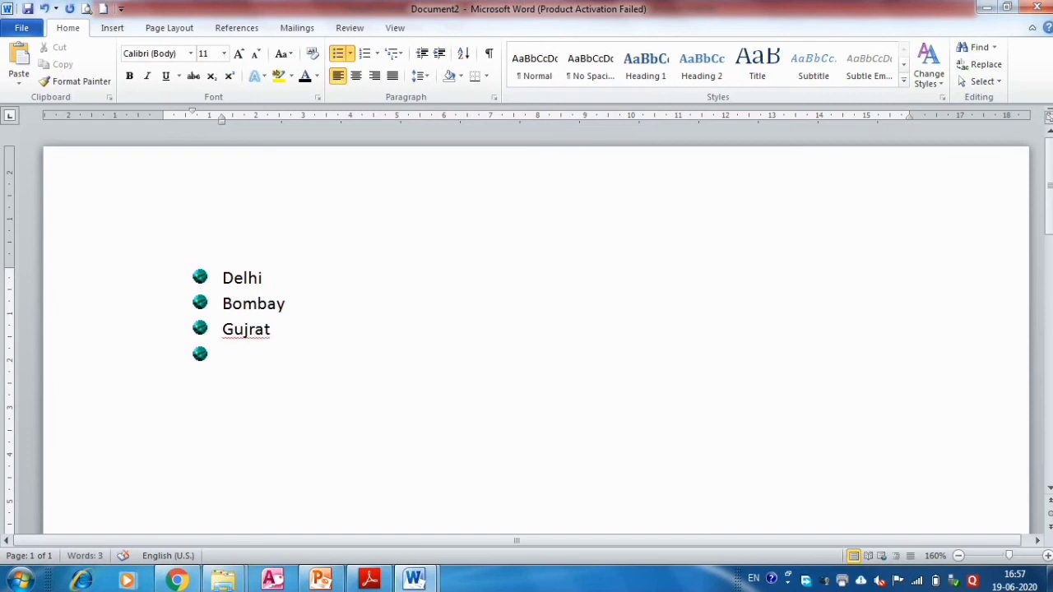
key("Return")
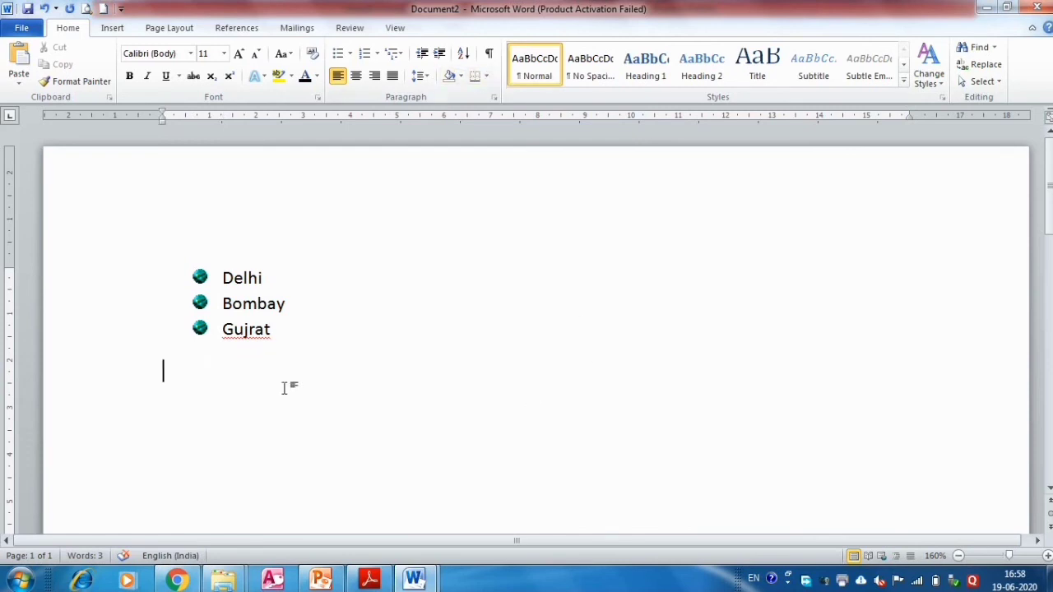
Define a new number format "( 1. )" in the 1, 2, 3 style and apply it to the line below the bulleted list
left_click(377, 54)
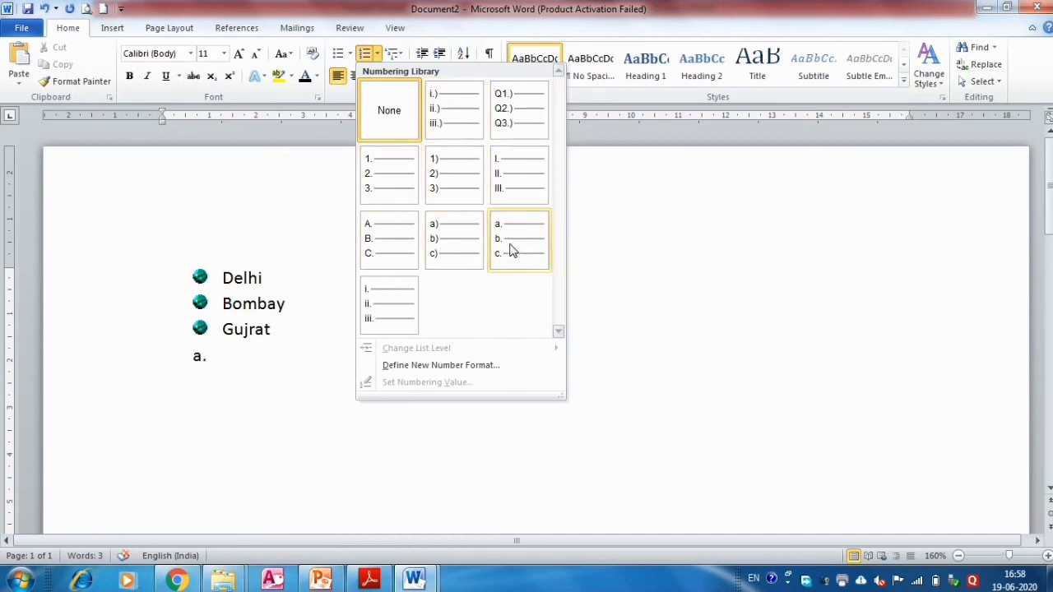
left_click(453, 366)
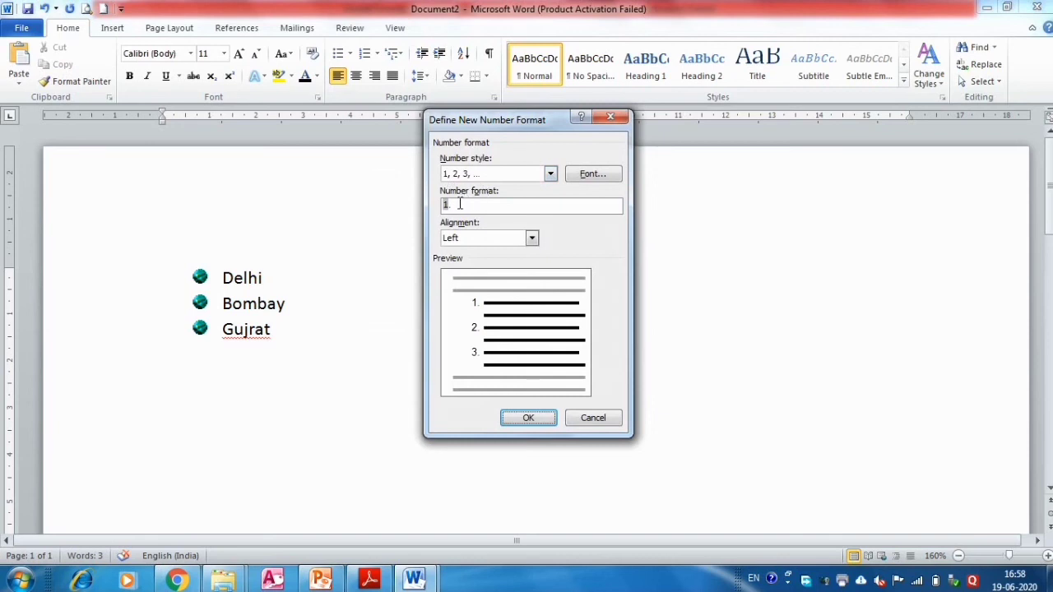
type(". )")
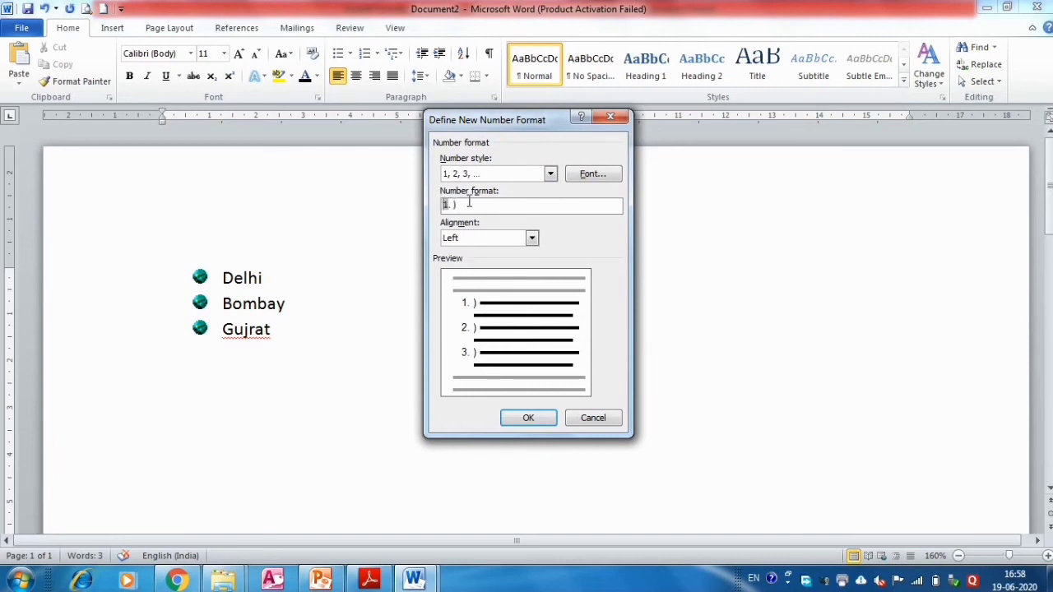
type("(")
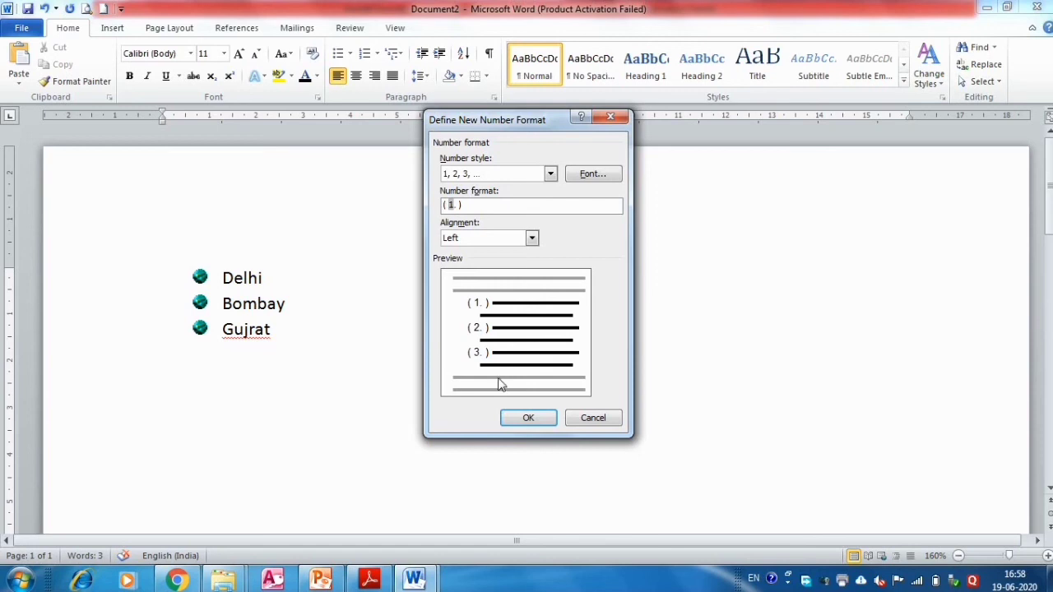
left_click(528, 419)
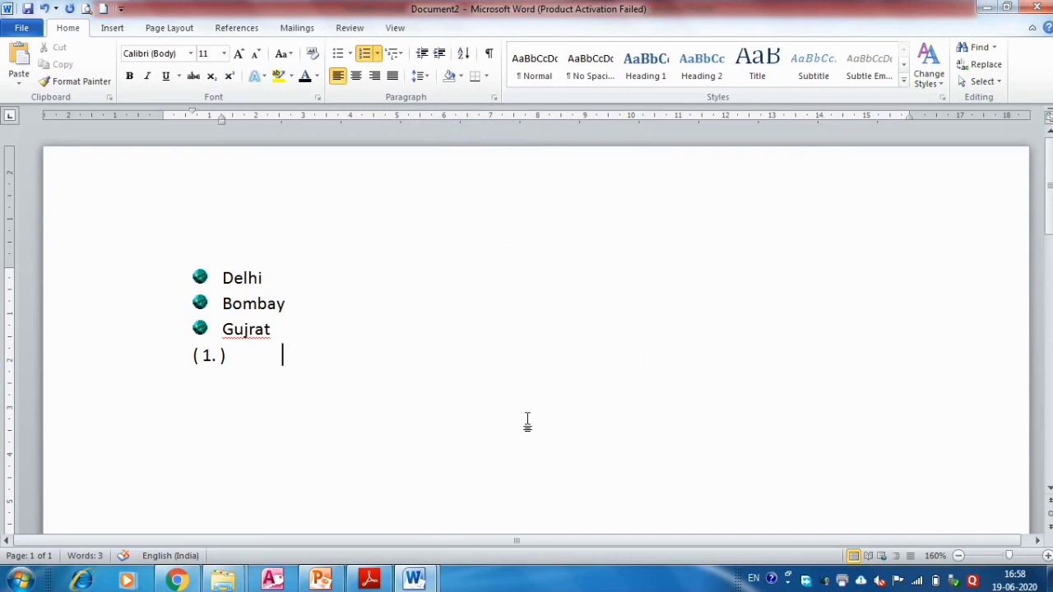
Enter the numbered items School, Office and Shops, and end the numbered list after the last one
type("School")
key("Return")
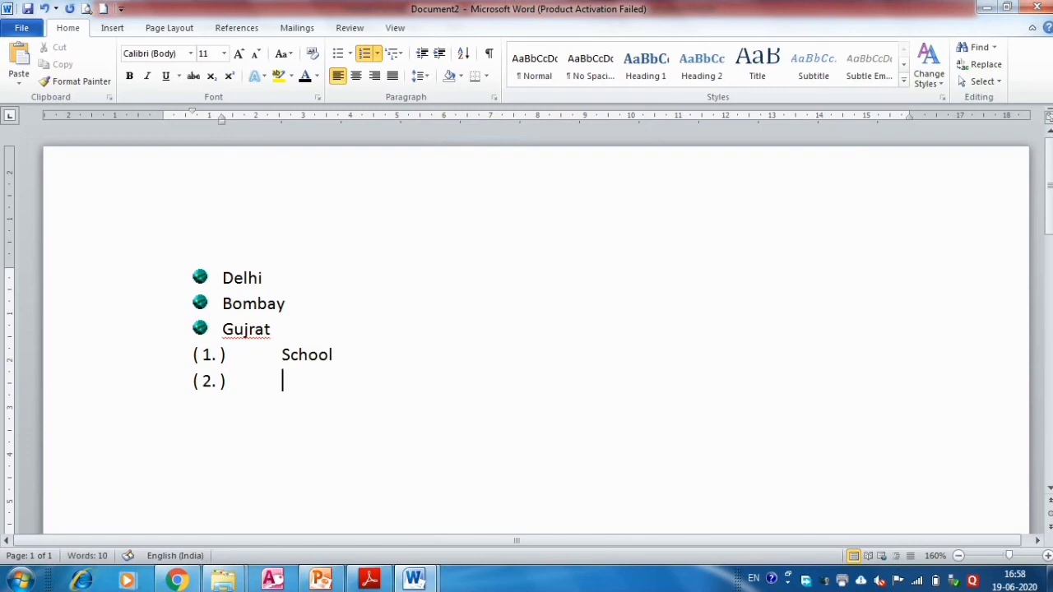
type("Office")
key("Return")
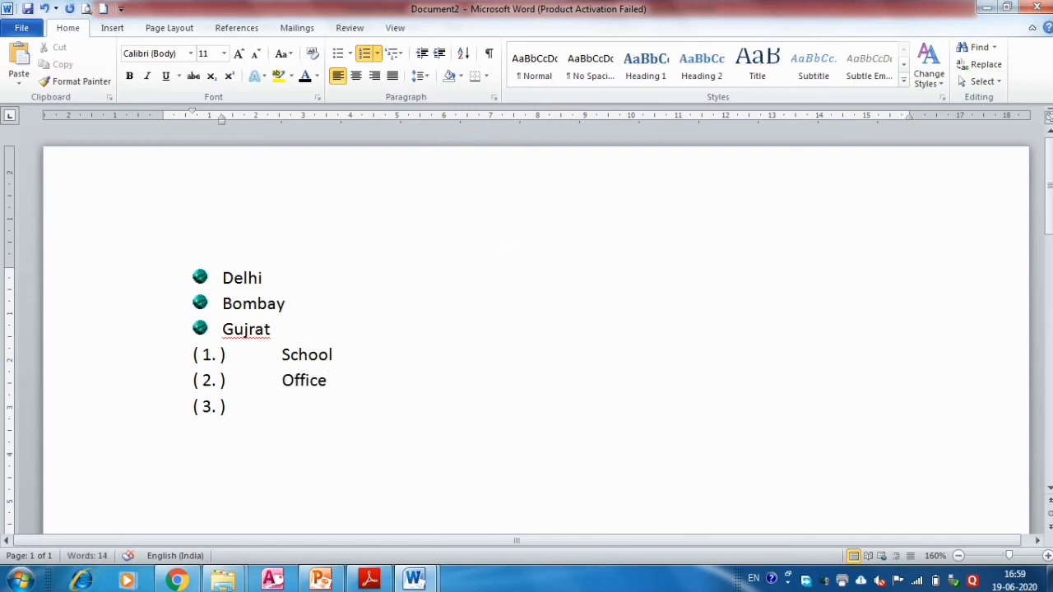
type("Shops")
key("Return")
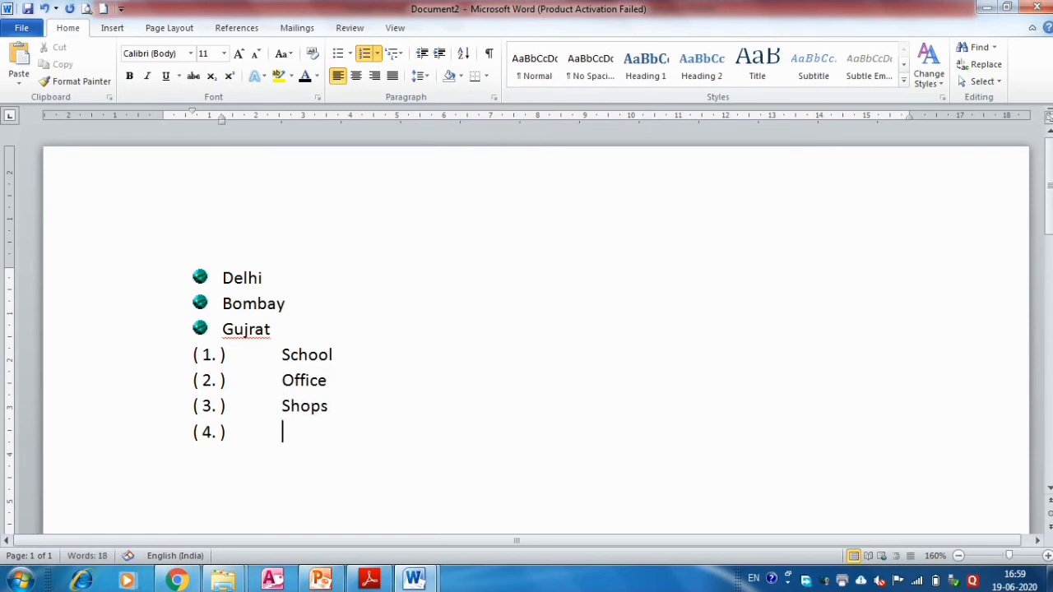
key("Return")
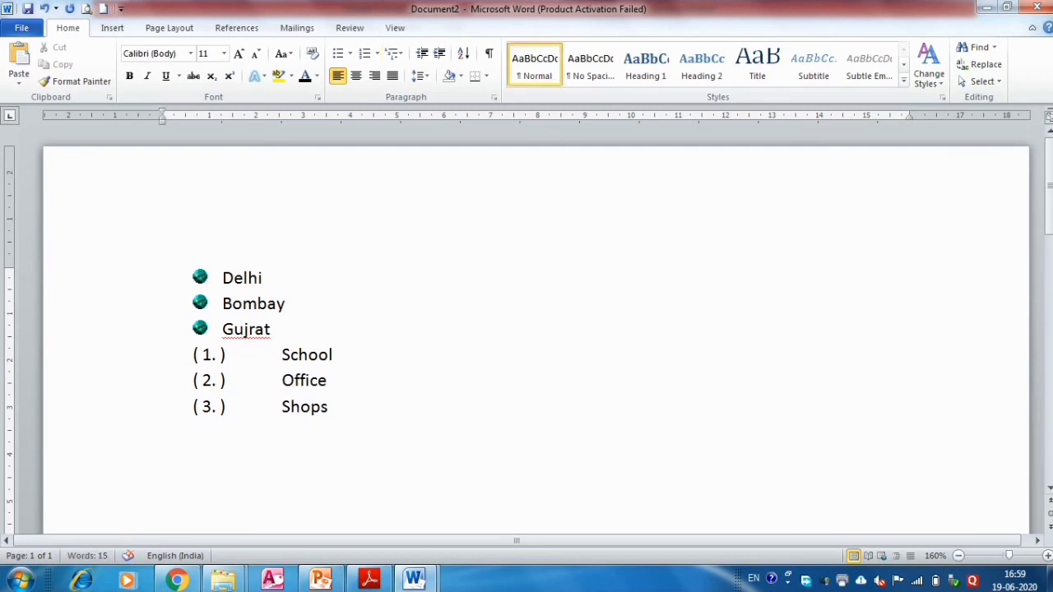